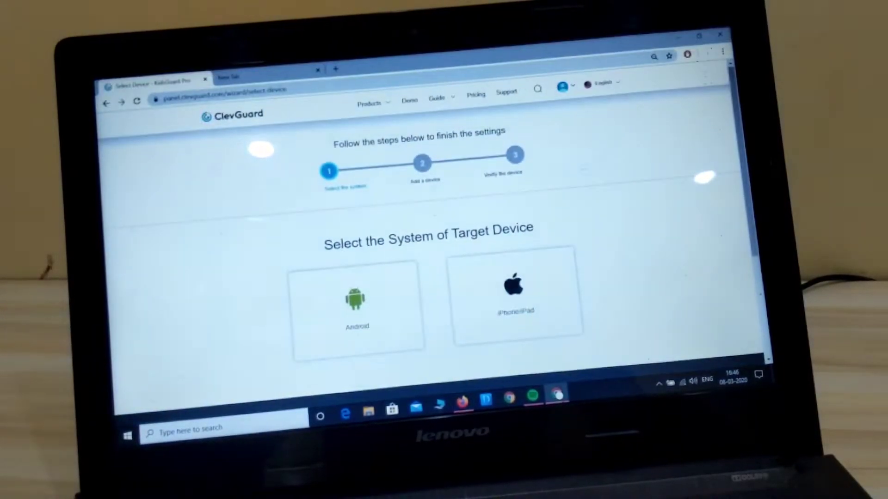
scroll(492, 281, down, 1)
scroll(493, 281, down, 2)
scroll(493, 281, up, 3)
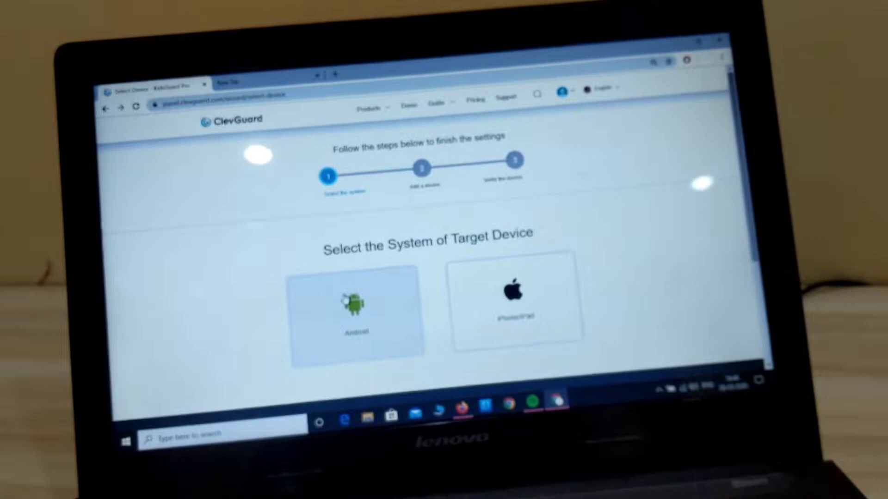
Choose Android as the target device's operating system
click(345, 300)
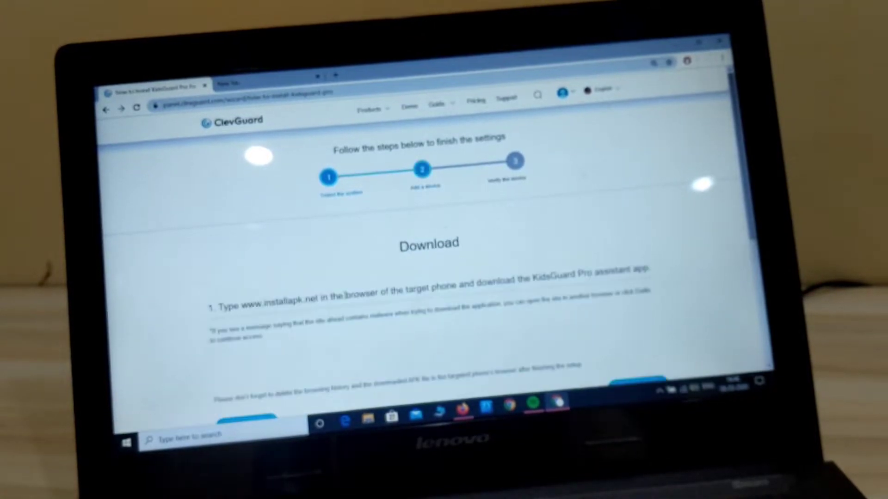
scroll(346, 296, down, 5)
scroll(347, 297, up, 2)
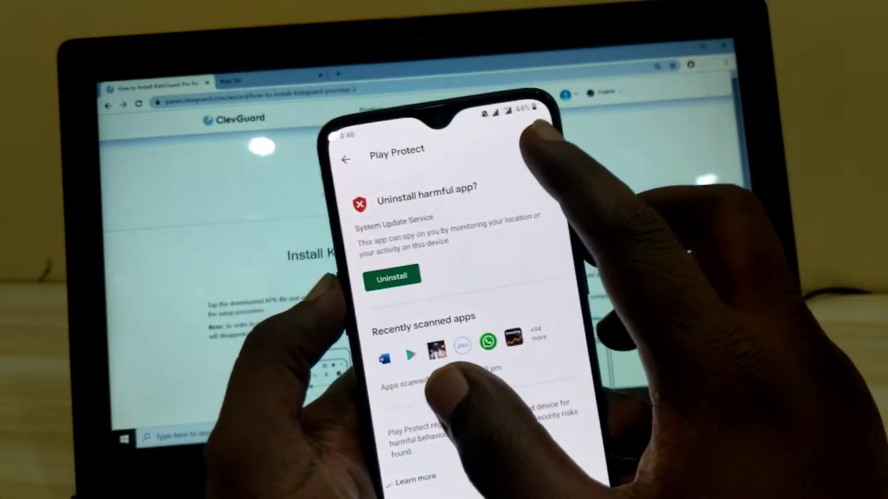
Switch off 'Scan apps with Play Protect', confirm Turn off, and return to the KidsGuard guide
click(461, 105)
click(524, 187)
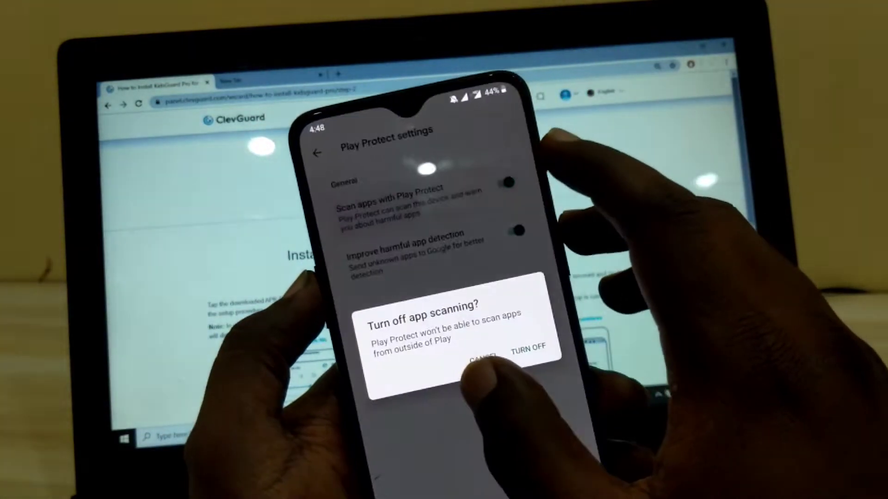
click(541, 354)
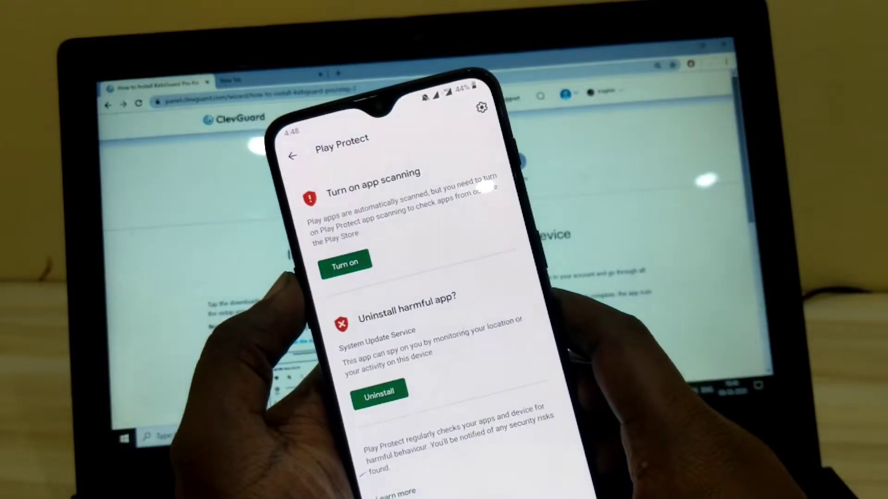
key(Escape)
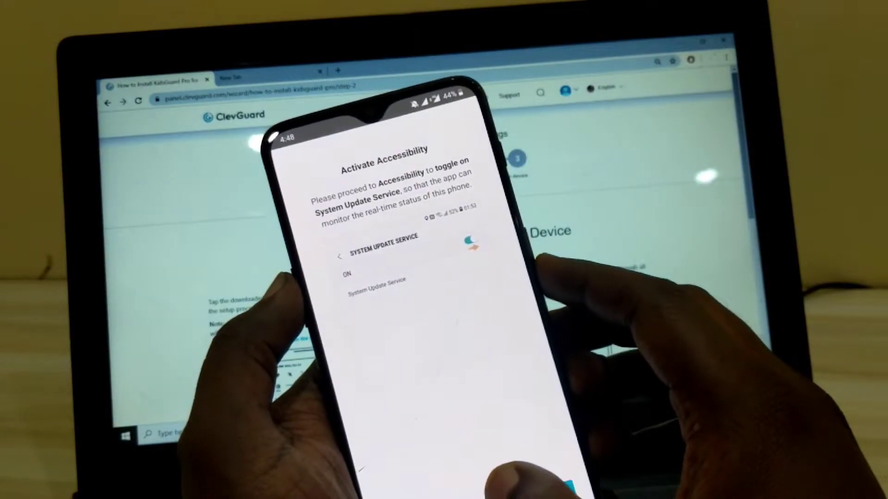
In Accessibility, decline full control for Switch Access, then switch on System Update Service
click(523, 486)
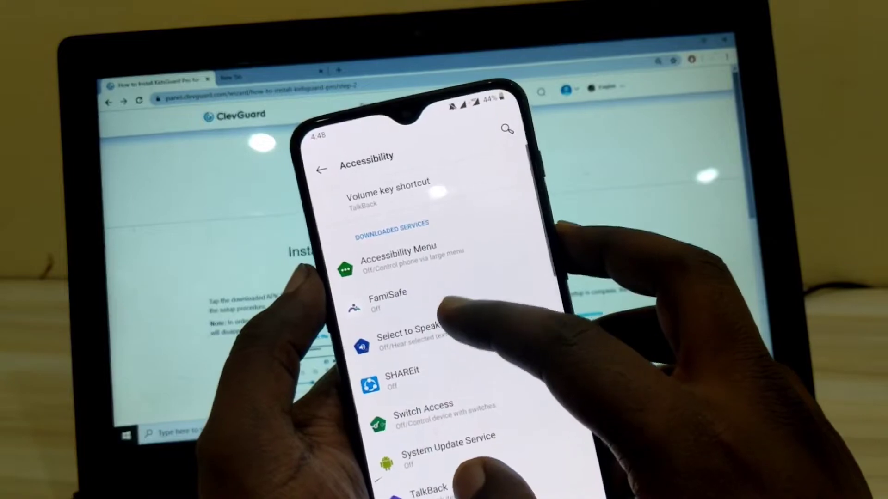
click(444, 385)
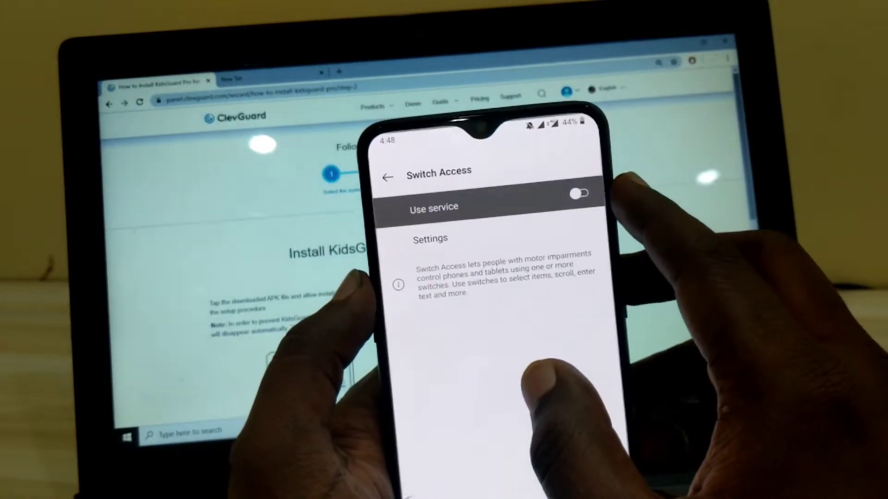
click(578, 194)
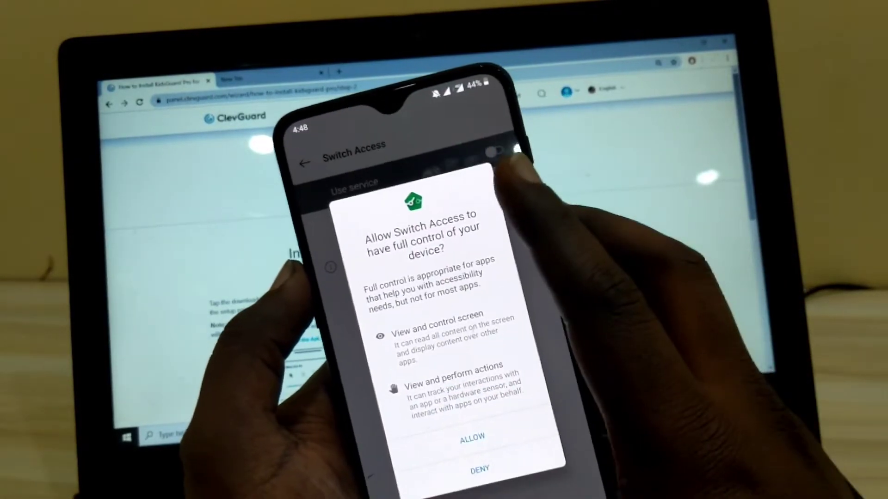
click(512, 168)
key(Escape)
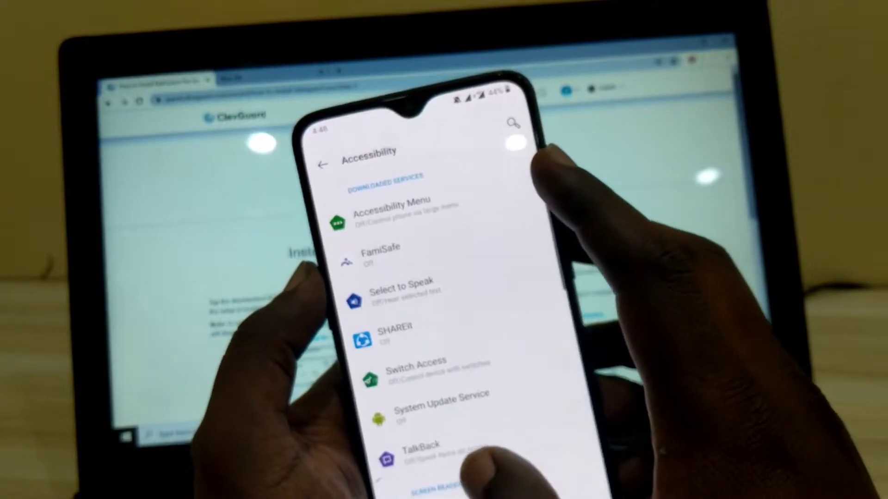
click(472, 416)
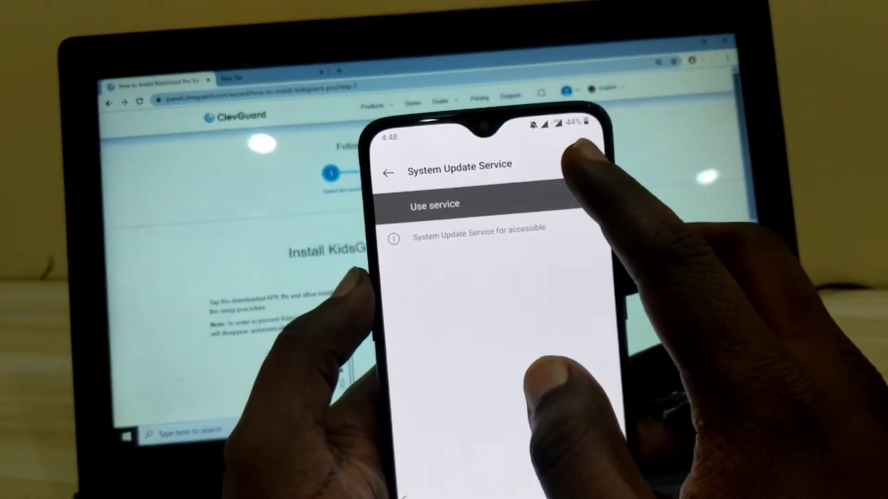
click(542, 179)
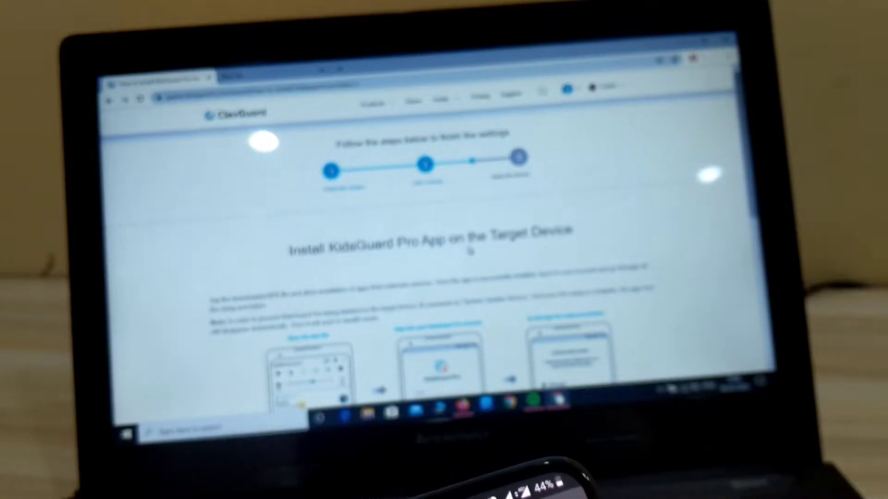
scroll(469, 251, down, 3)
scroll(465, 256, down, 3)
scroll(464, 258, down, 3)
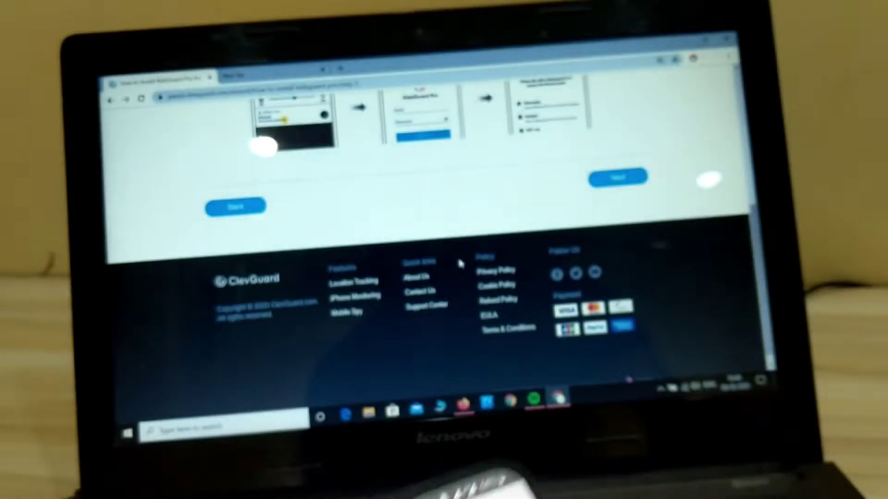
Advance to Verify Your Settings Manually and attempt Go to Dashboard
click(616, 179)
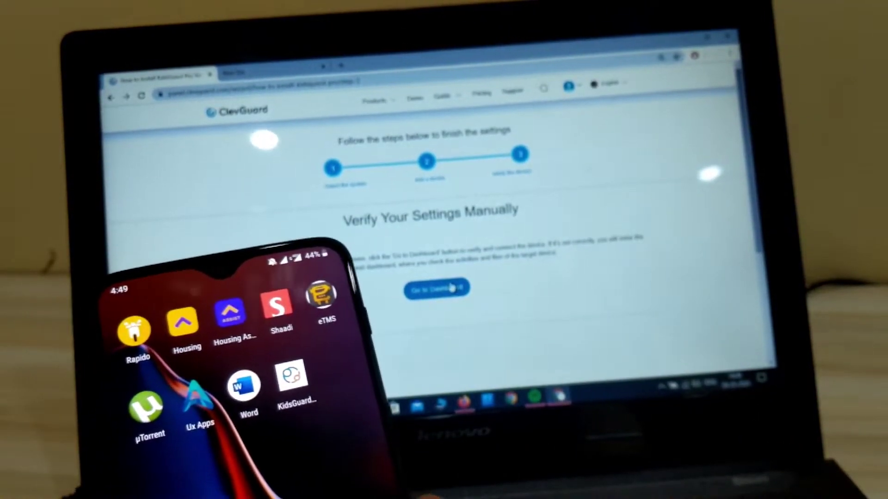
click(438, 290)
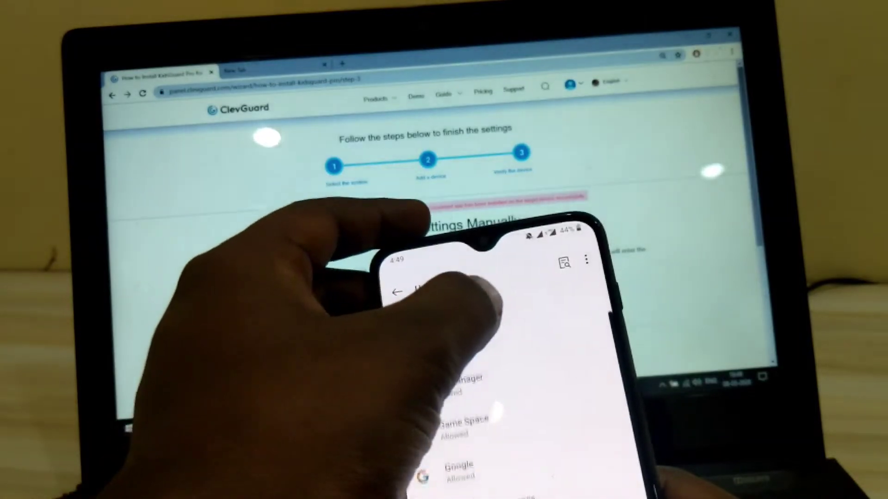
scroll(513, 388, up, 3)
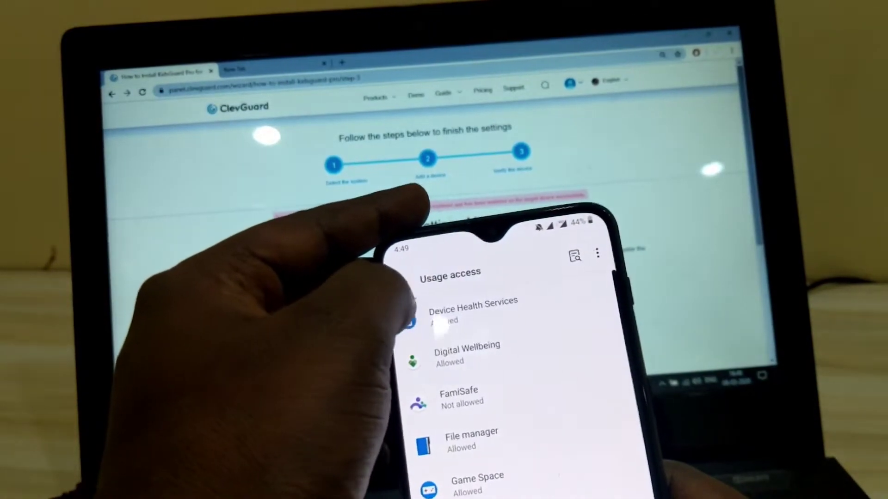
Show system apps in the Usage access list and return to the KidsGuard guide
key(Escape)
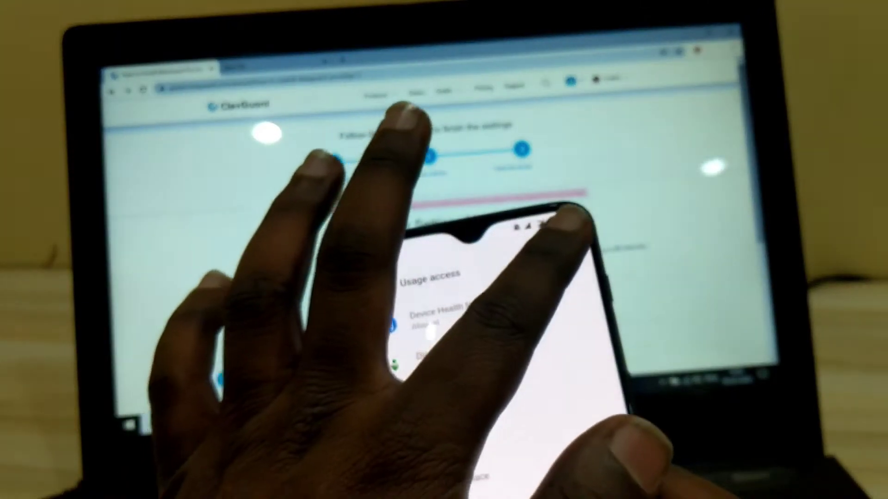
click(574, 254)
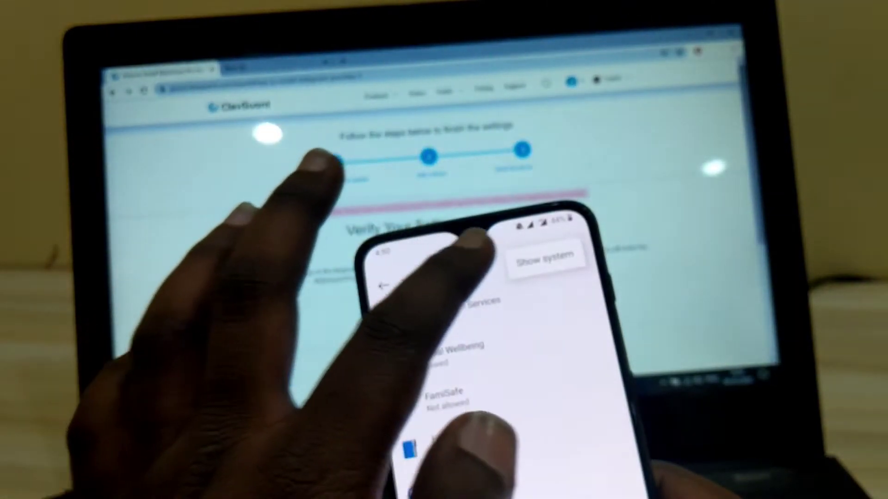
click(545, 258)
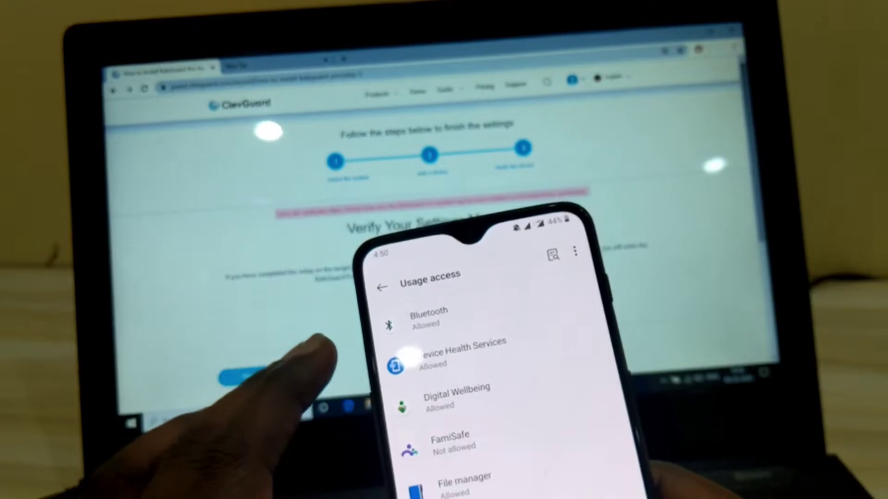
scroll(485, 388, down, 5)
scroll(485, 389, down, 5)
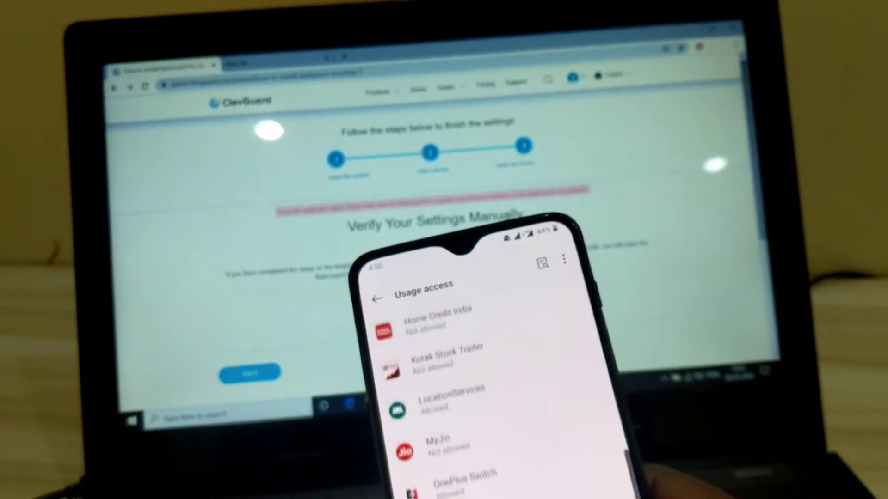
scroll(486, 402, up, 3)
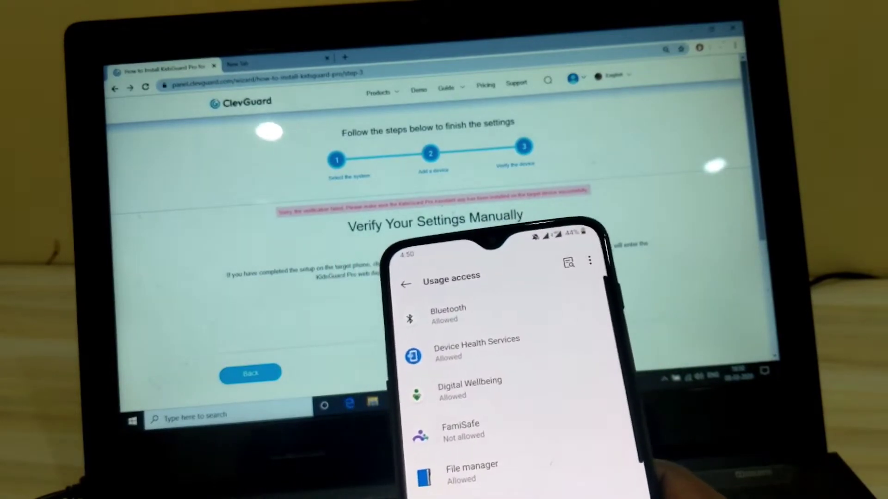
key(Escape)
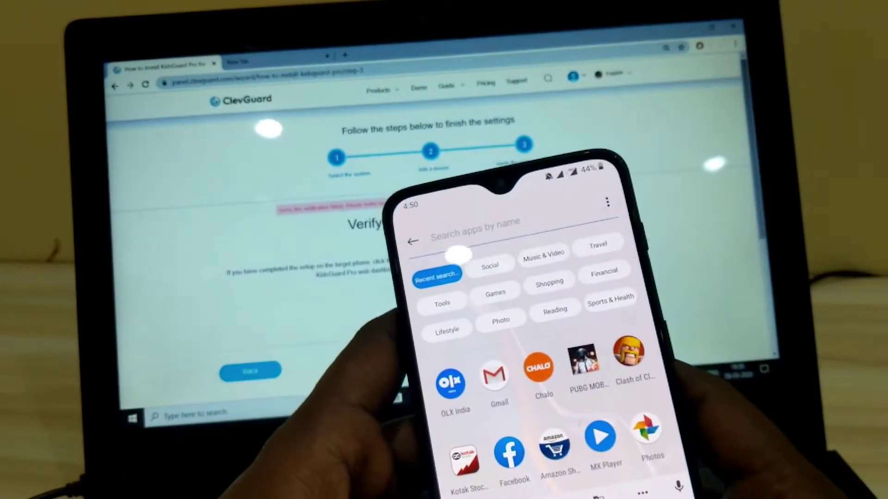
text(Sett)
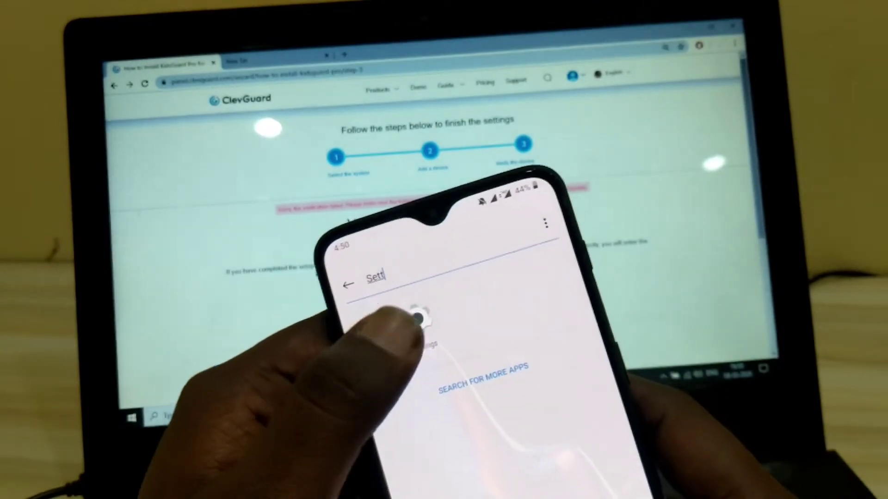
Search Settings to reach Special app access and permit usage access for System Update Service
click(425, 317)
click(417, 309)
text(usage dat)
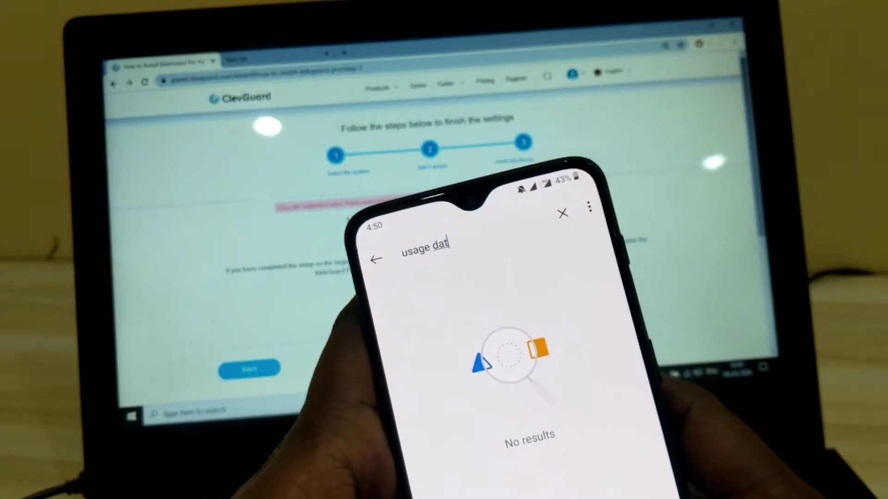
key(BackSpace)
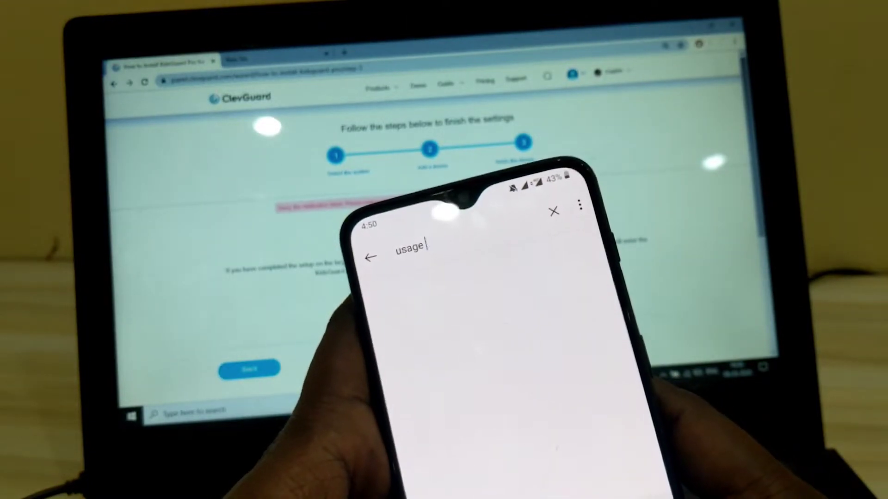
click(434, 284)
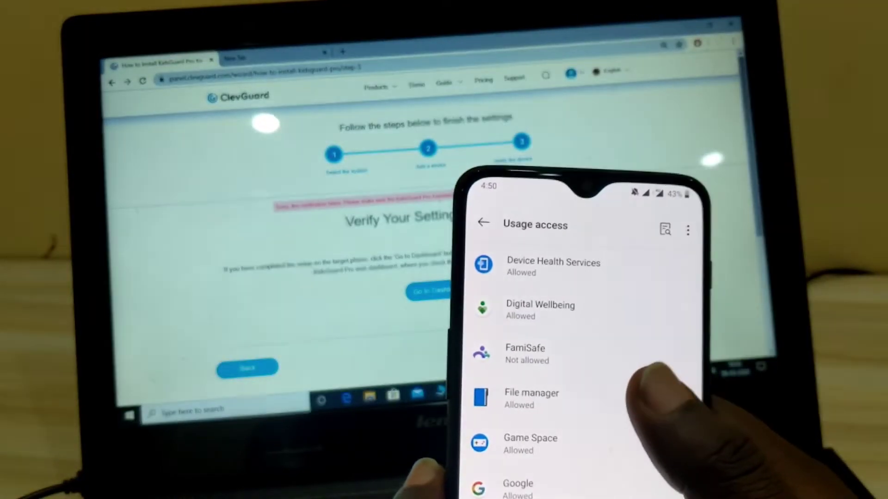
scroll(576, 367, down, 2)
scroll(576, 368, down, 3)
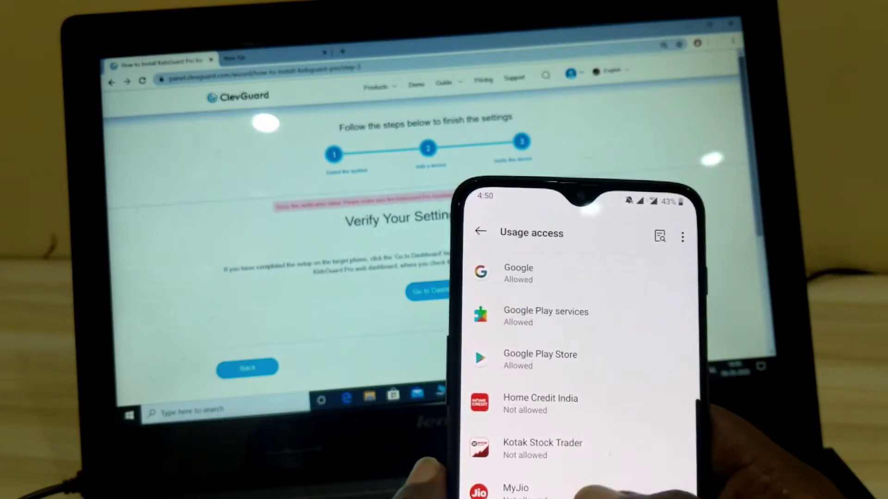
click(576, 488)
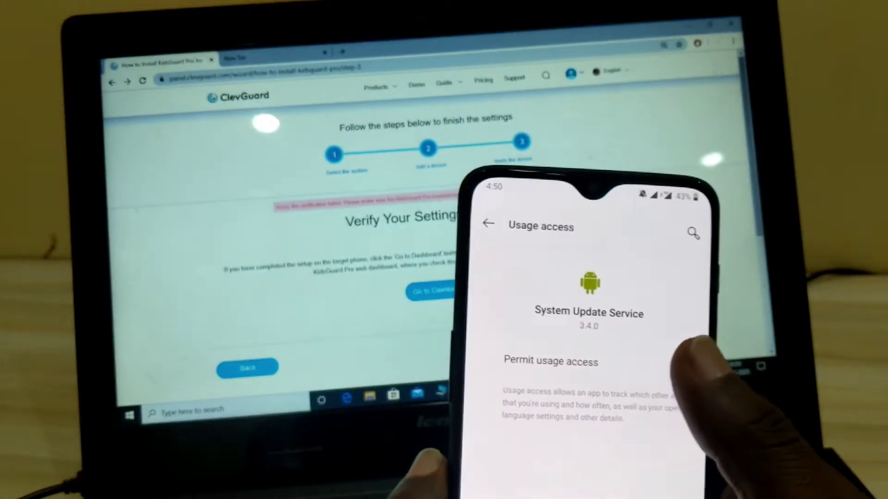
click(685, 373)
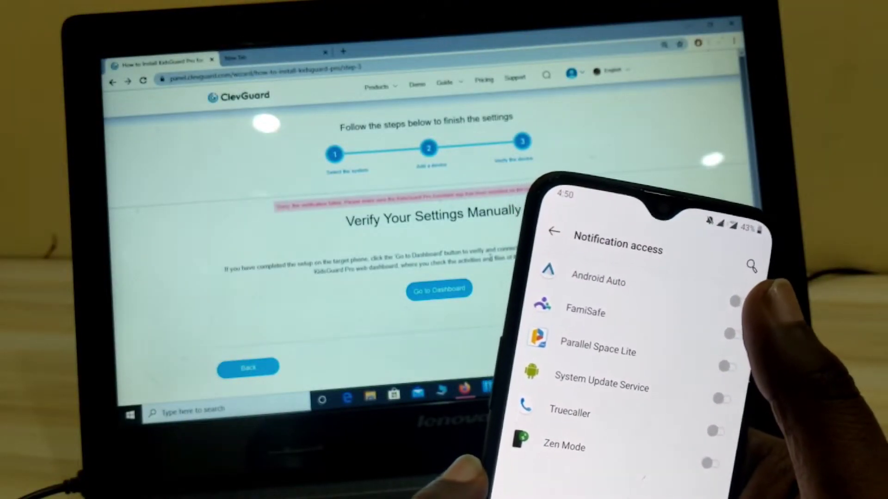
Turn on notification access for Android Auto and allow it
click(725, 296)
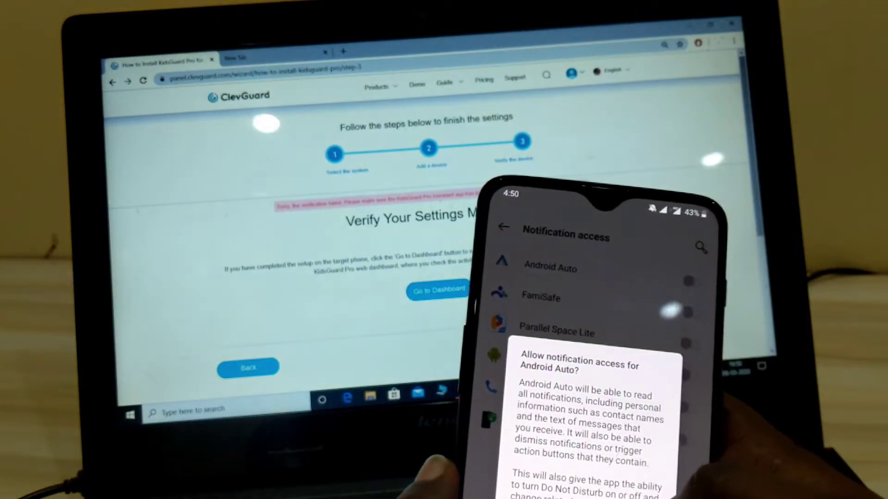
click(659, 495)
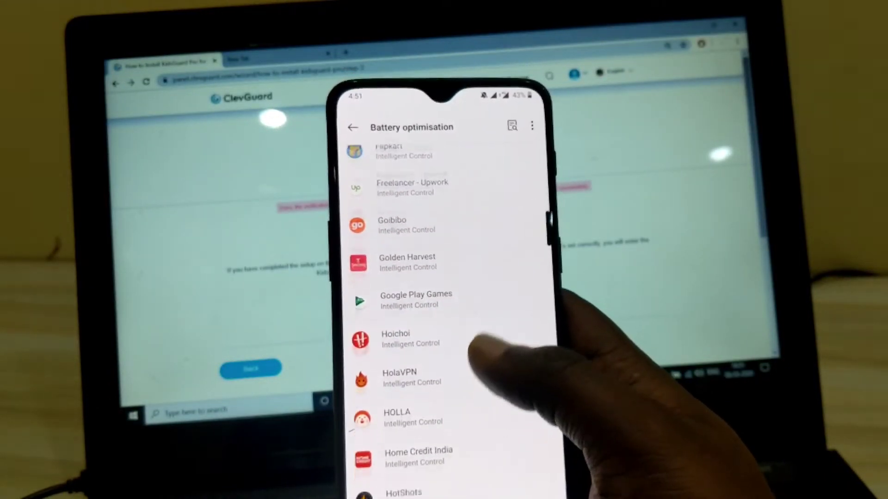
scroll(444, 313, up, 3)
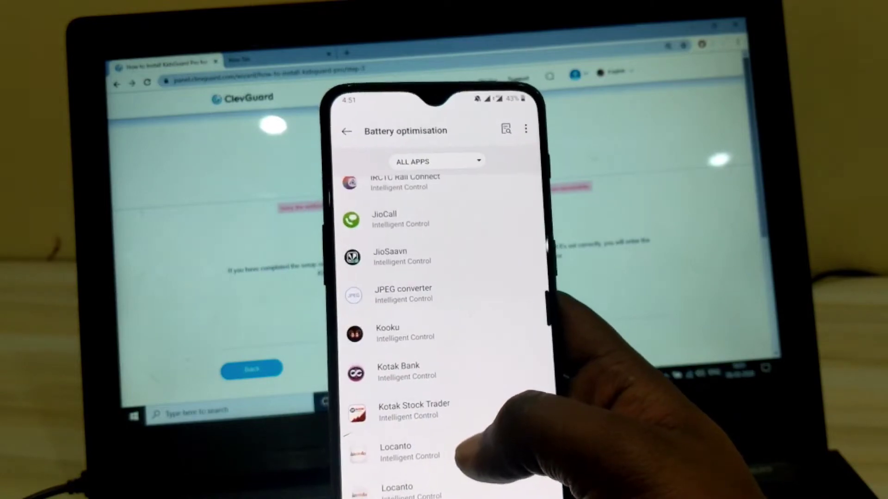
scroll(444, 312, up, 1)
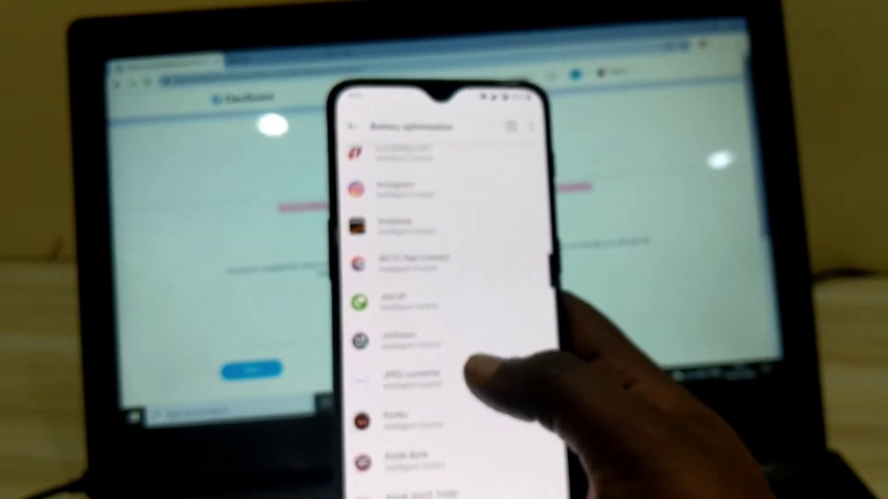
scroll(444, 312, up, 1)
scroll(430, 313, down, 5)
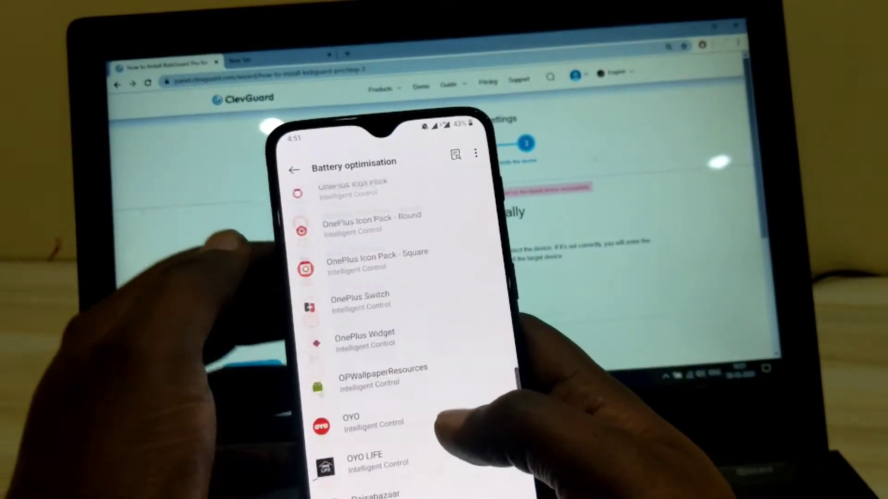
scroll(430, 312, down, 5)
Open System Update Service from the Battery optimisation app list
click(416, 348)
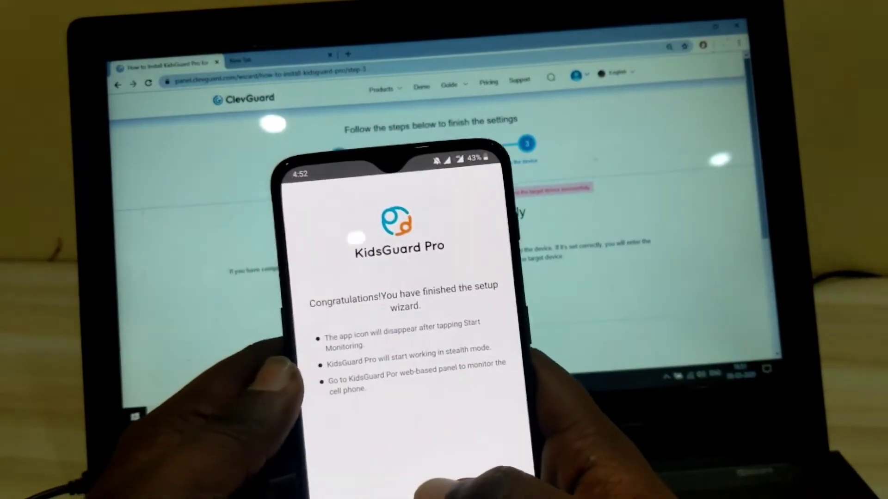
Start monitoring from the setup-finished screen so the app hides
click(451, 478)
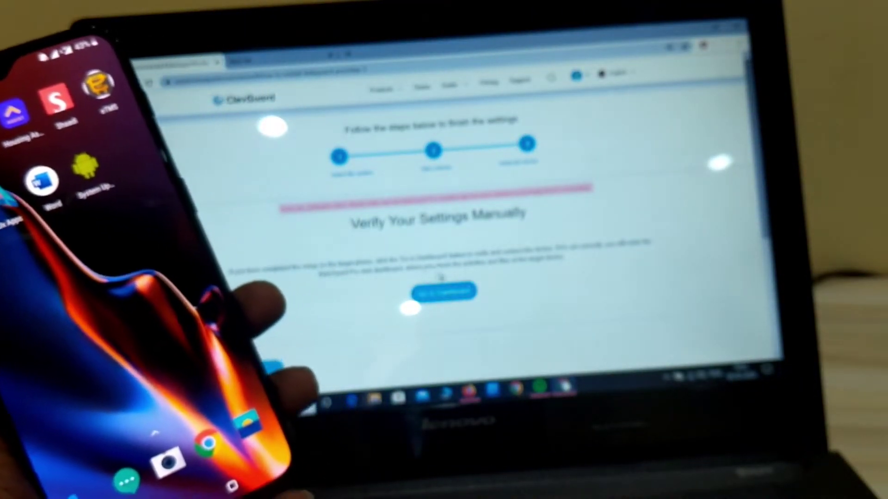
Enter the monitoring dashboard and open the phone's call logs
click(440, 292)
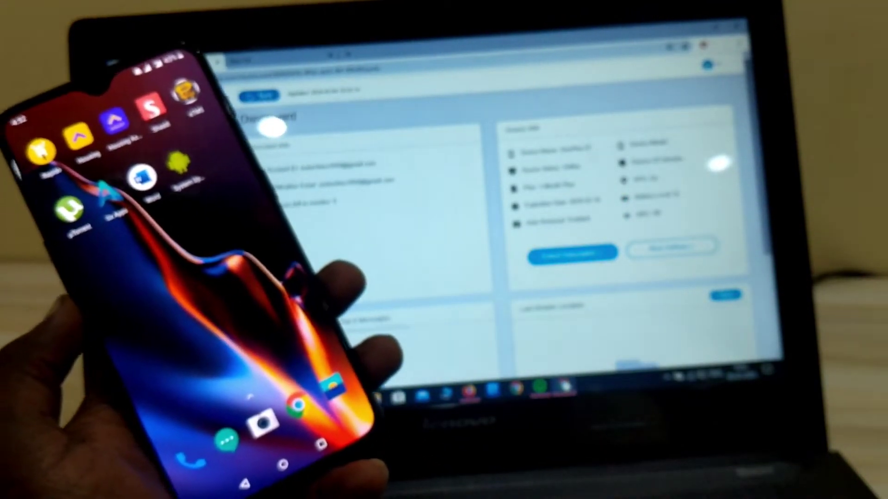
scroll(625, 243, down, 2)
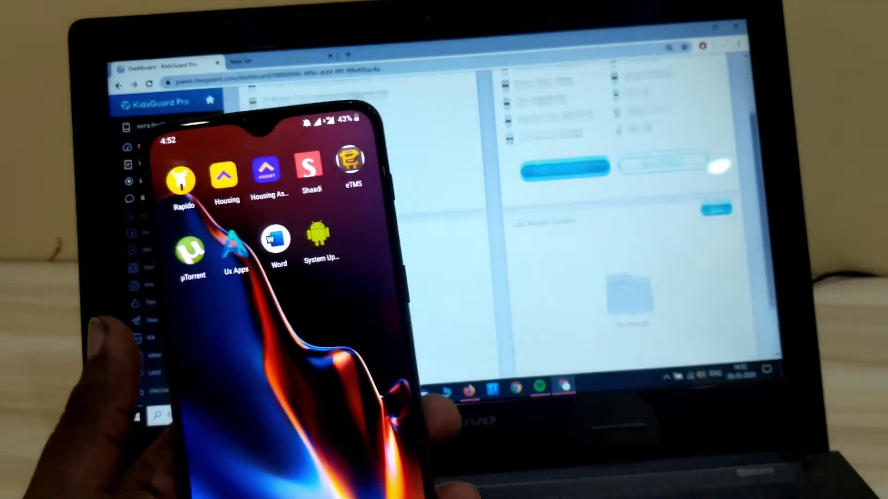
scroll(625, 208, down, 1)
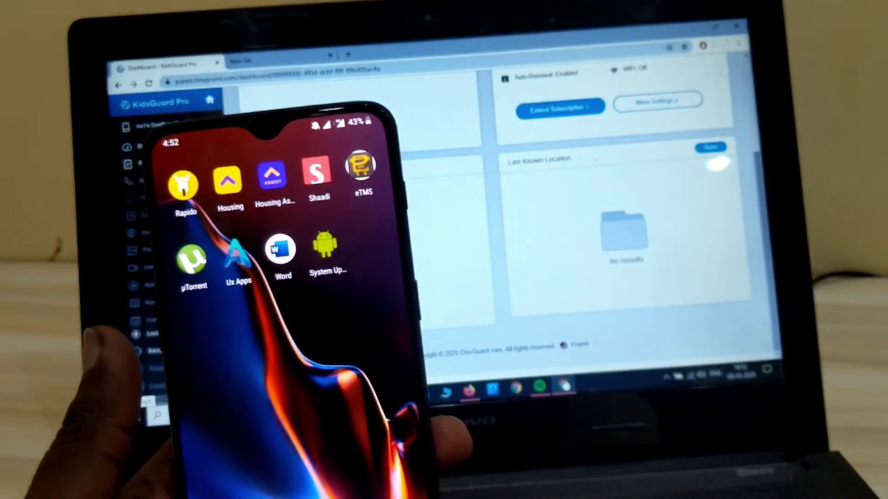
click(145, 180)
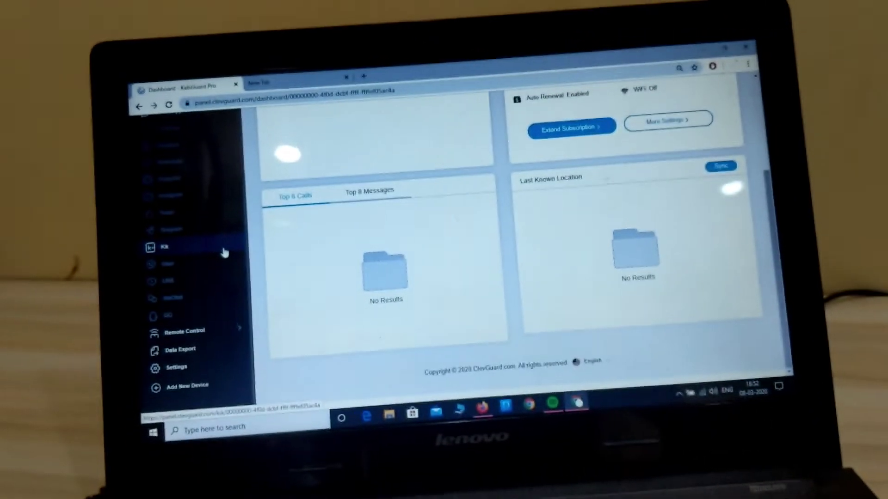
scroll(222, 253, up, 2)
scroll(222, 253, up, 3)
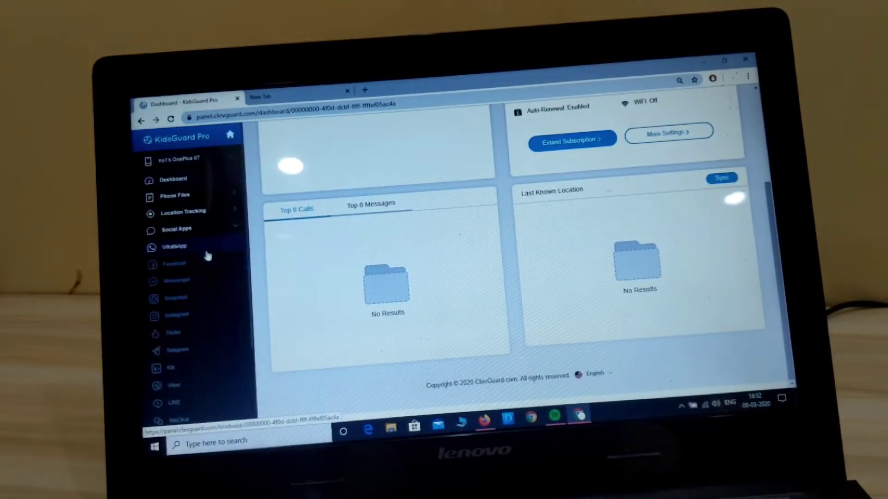
Collapse Social Apps and expand Location Tracking, Phone Files and Remote Control in the sidebar
click(205, 230)
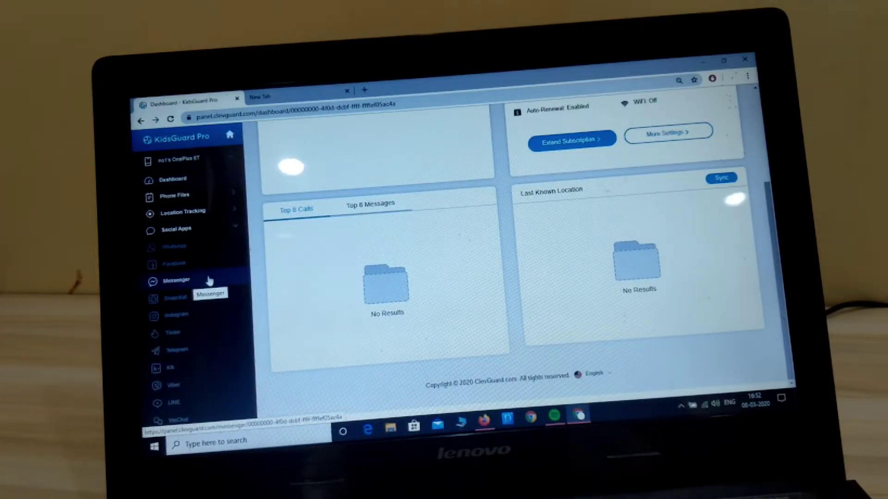
scroll(209, 280, down, 1)
scroll(210, 280, up, 1)
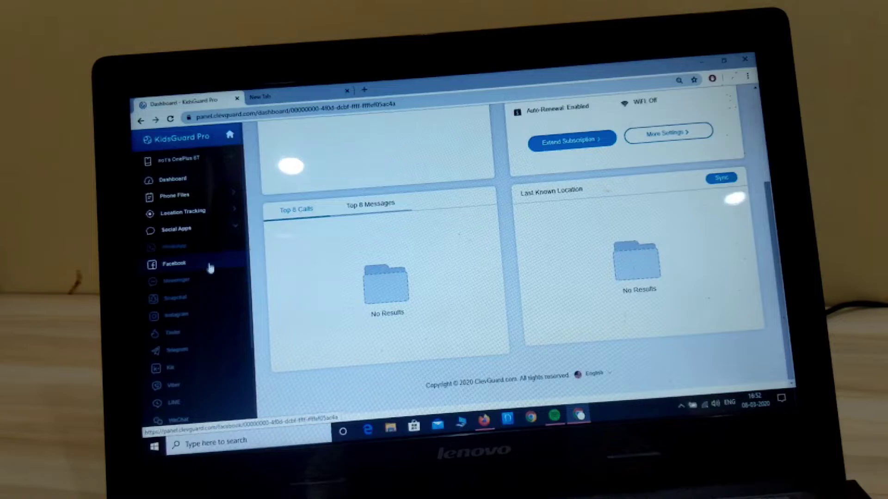
click(222, 213)
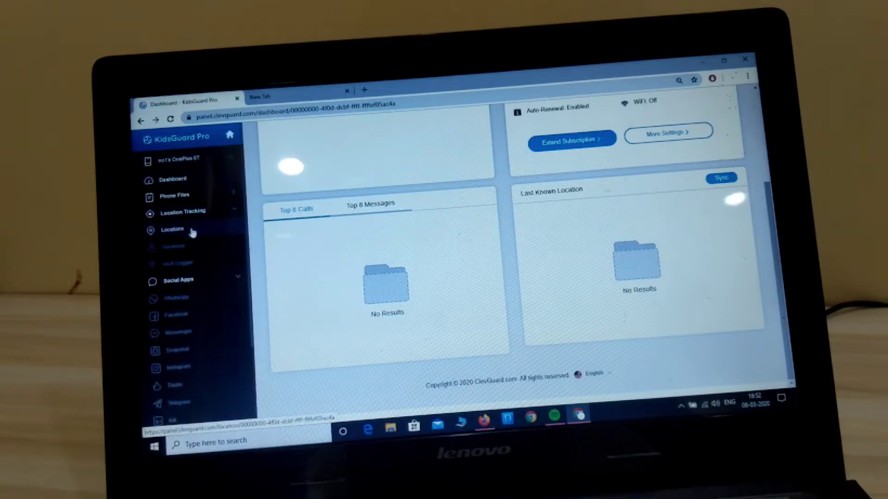
click(202, 200)
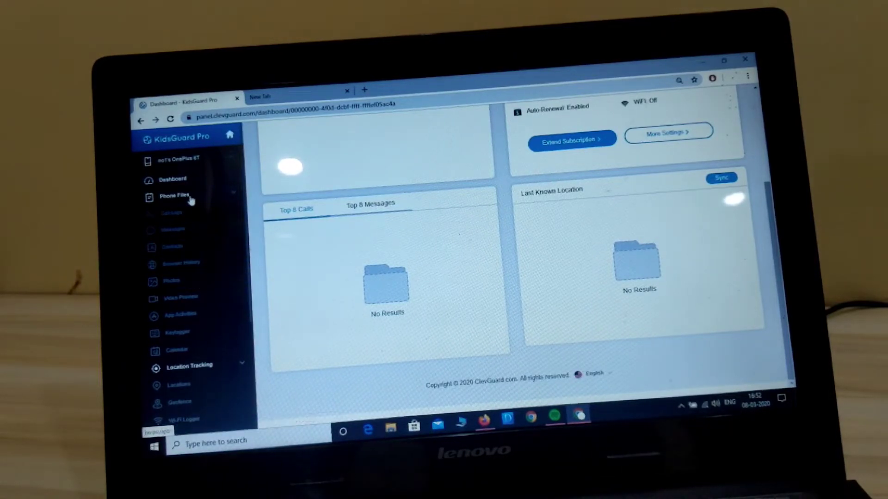
scroll(216, 200, down, 3)
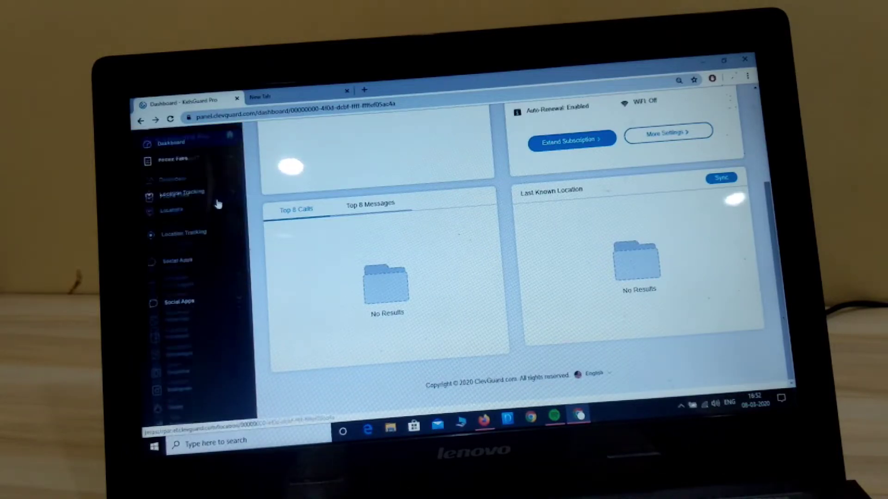
scroll(214, 228, down, 3)
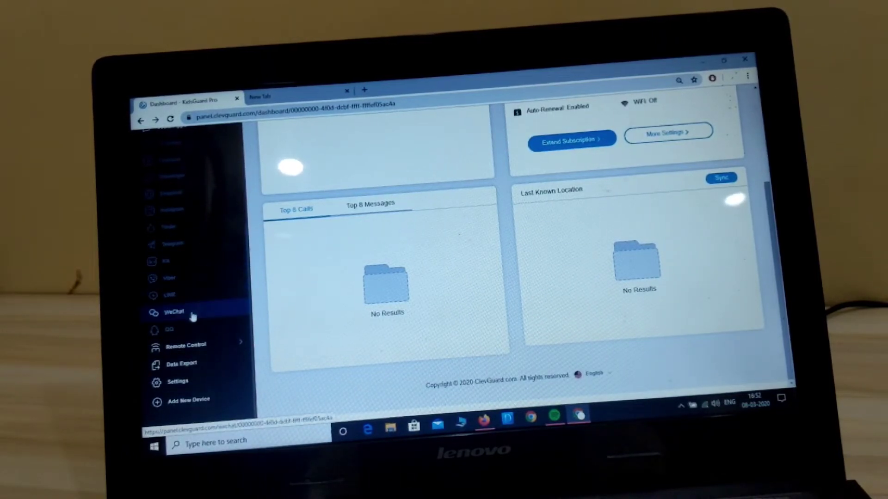
click(197, 348)
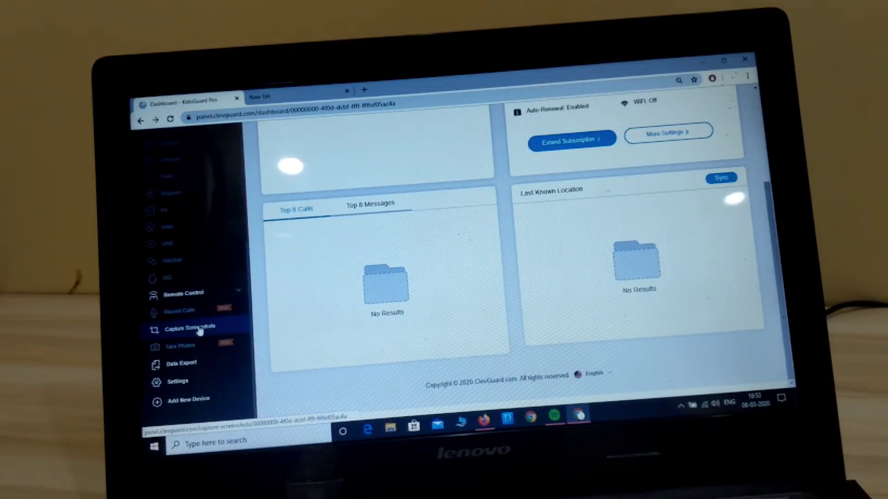
After starting Take Photos, switch to Capture Screenshots and capture a remote phone screenshot
click(182, 346)
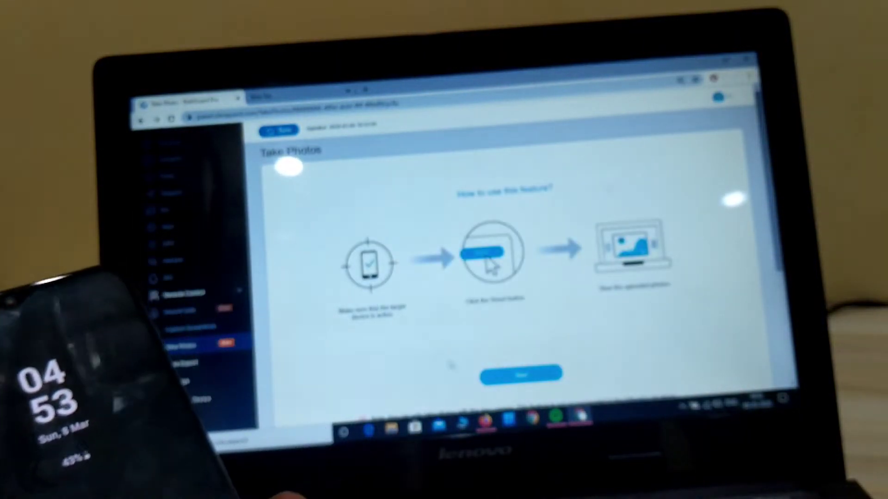
click(541, 374)
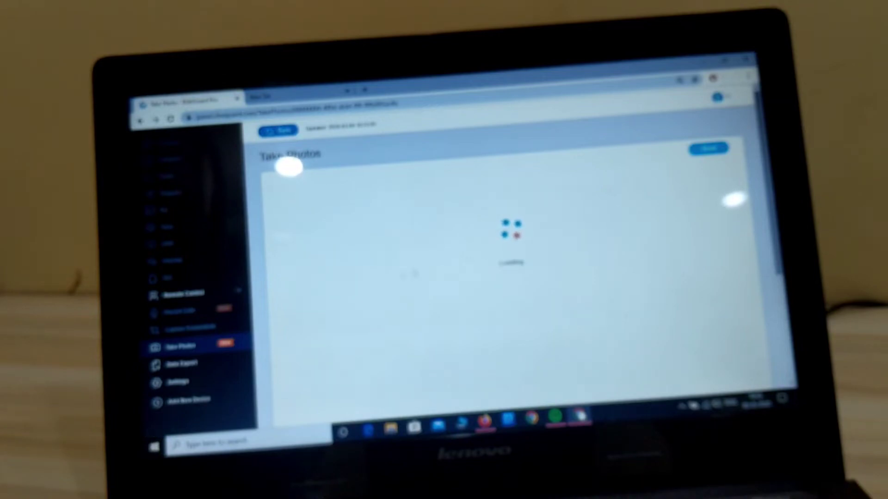
click(194, 329)
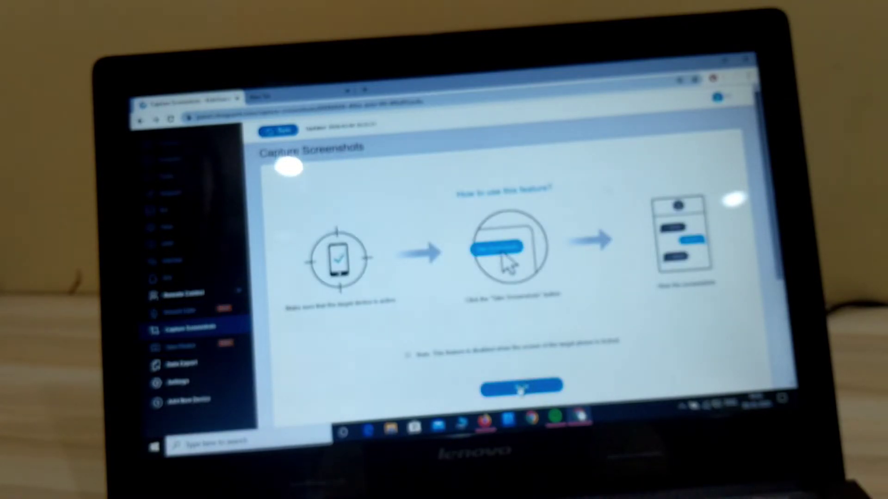
click(521, 390)
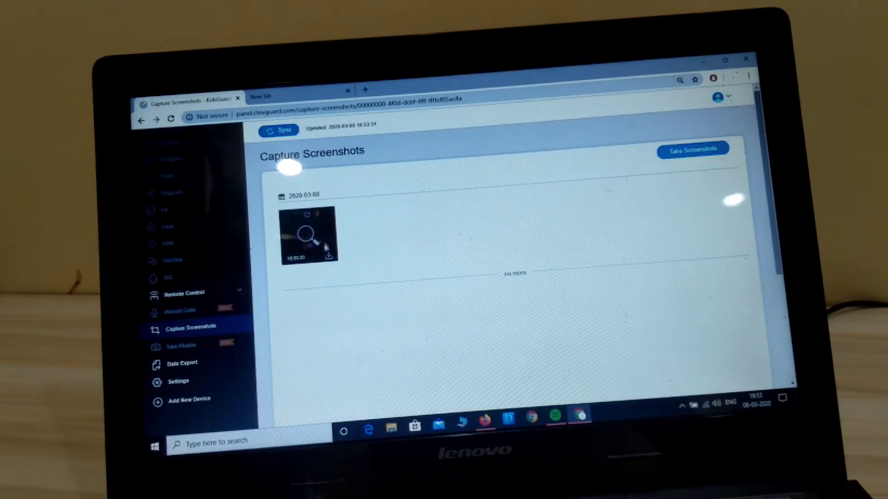
Try remote Take Photos shots twice, dismiss the camera-permission error, then return to Capture Screenshots
click(200, 341)
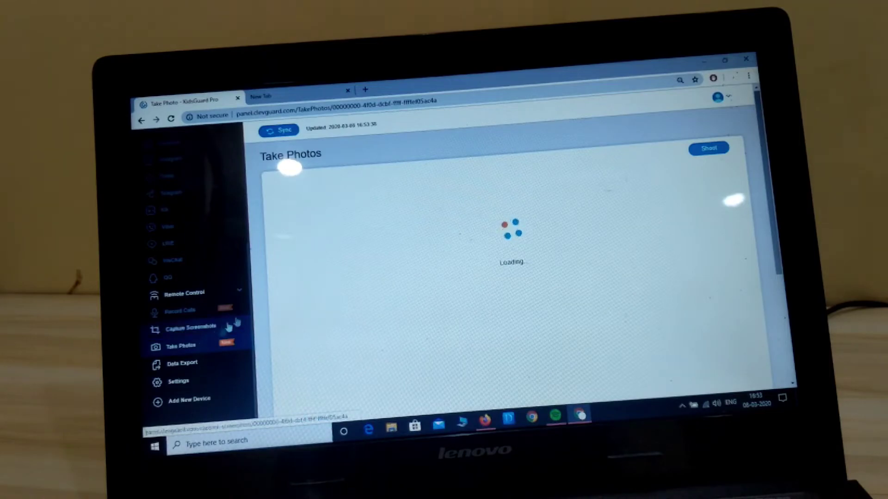
click(516, 379)
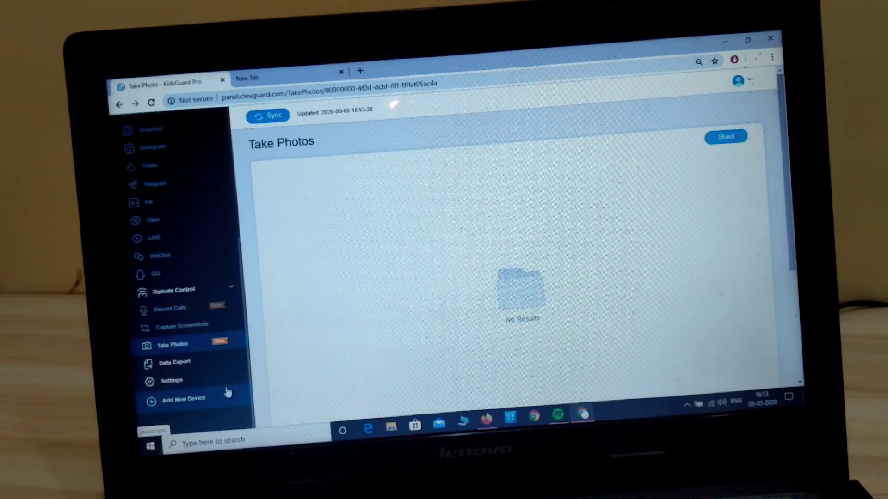
click(713, 137)
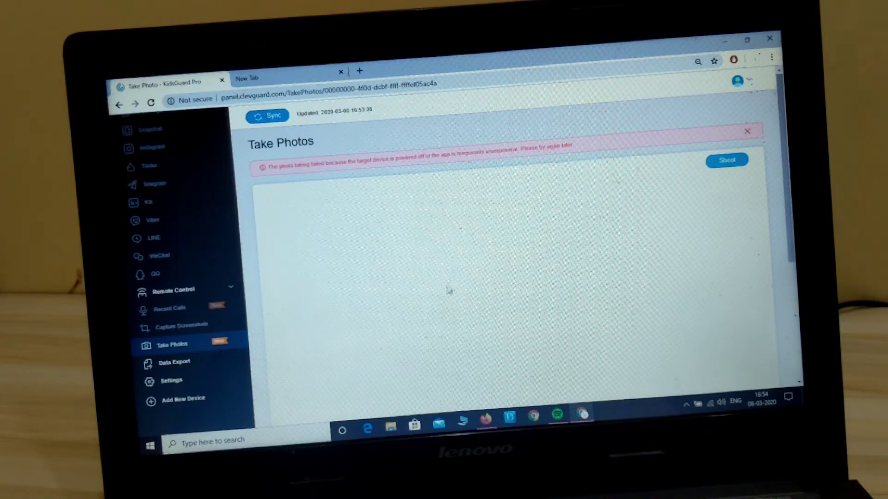
click(749, 130)
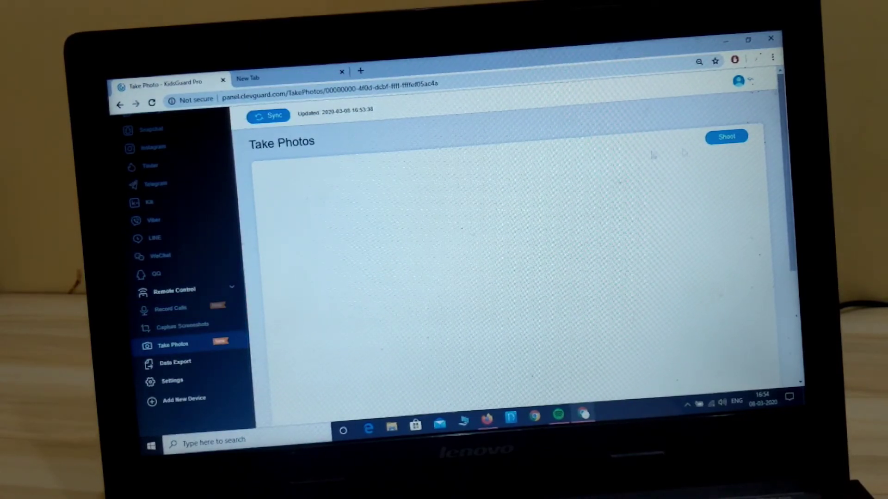
click(726, 136)
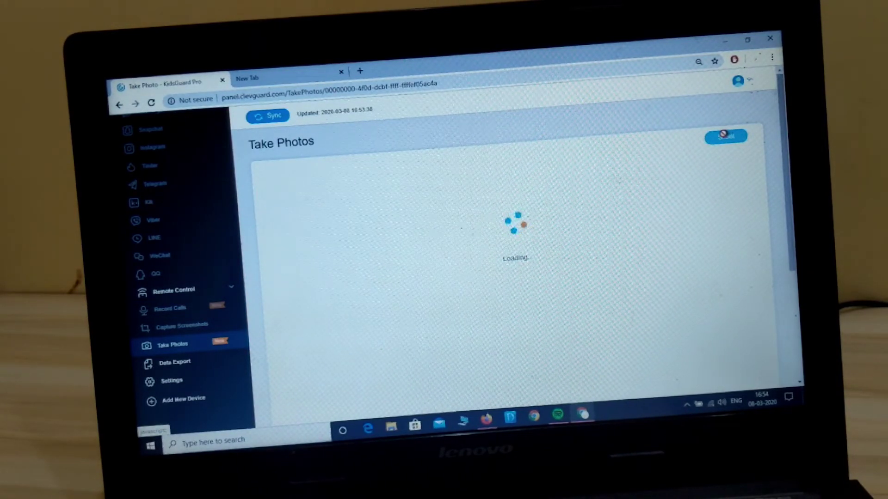
click(725, 138)
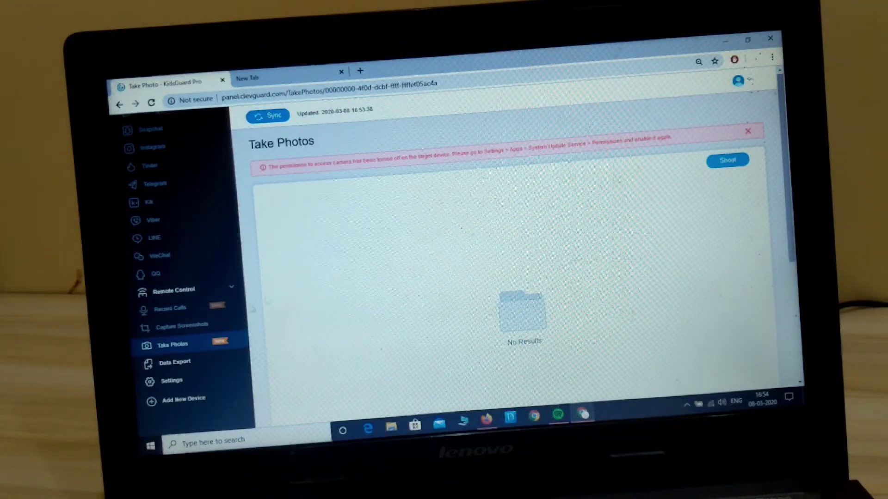
click(179, 326)
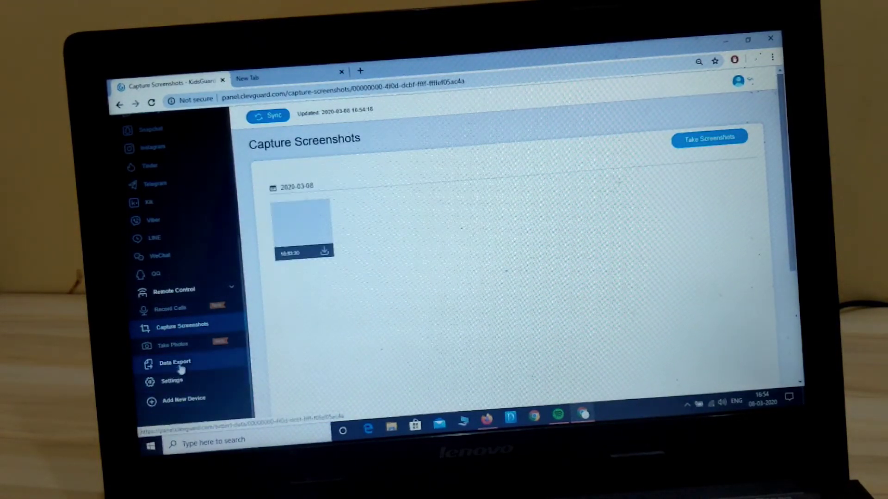
scroll(184, 347, up, 5)
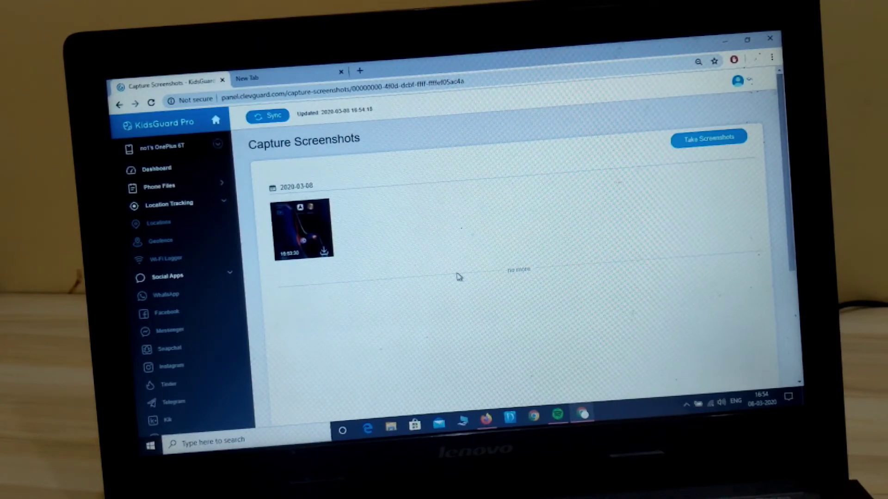
Collapse the Social Apps and Location Tracking sections in the sidebar
click(228, 281)
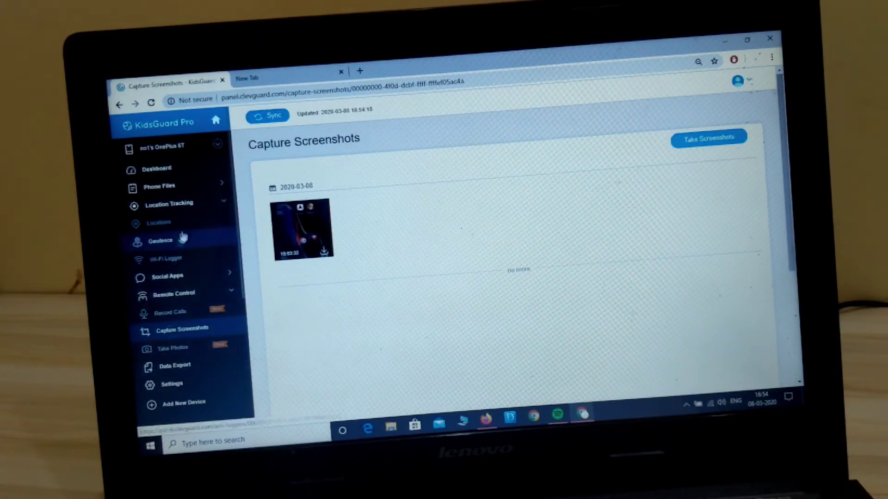
click(194, 203)
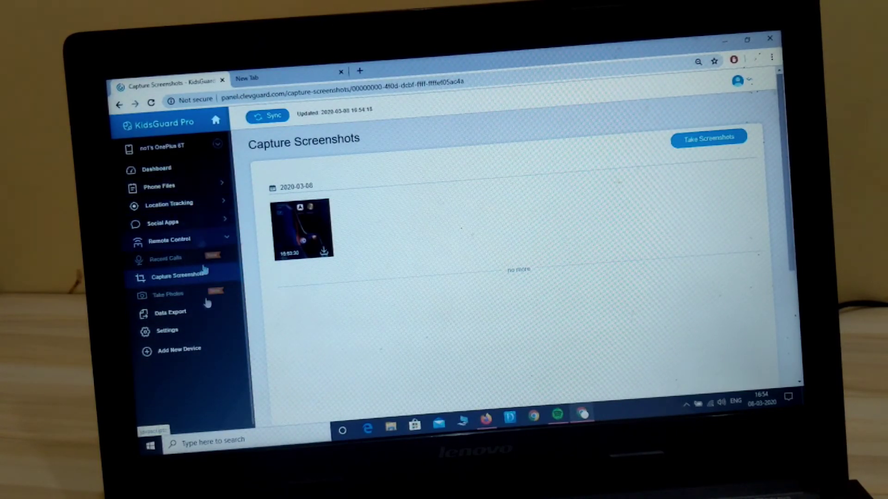